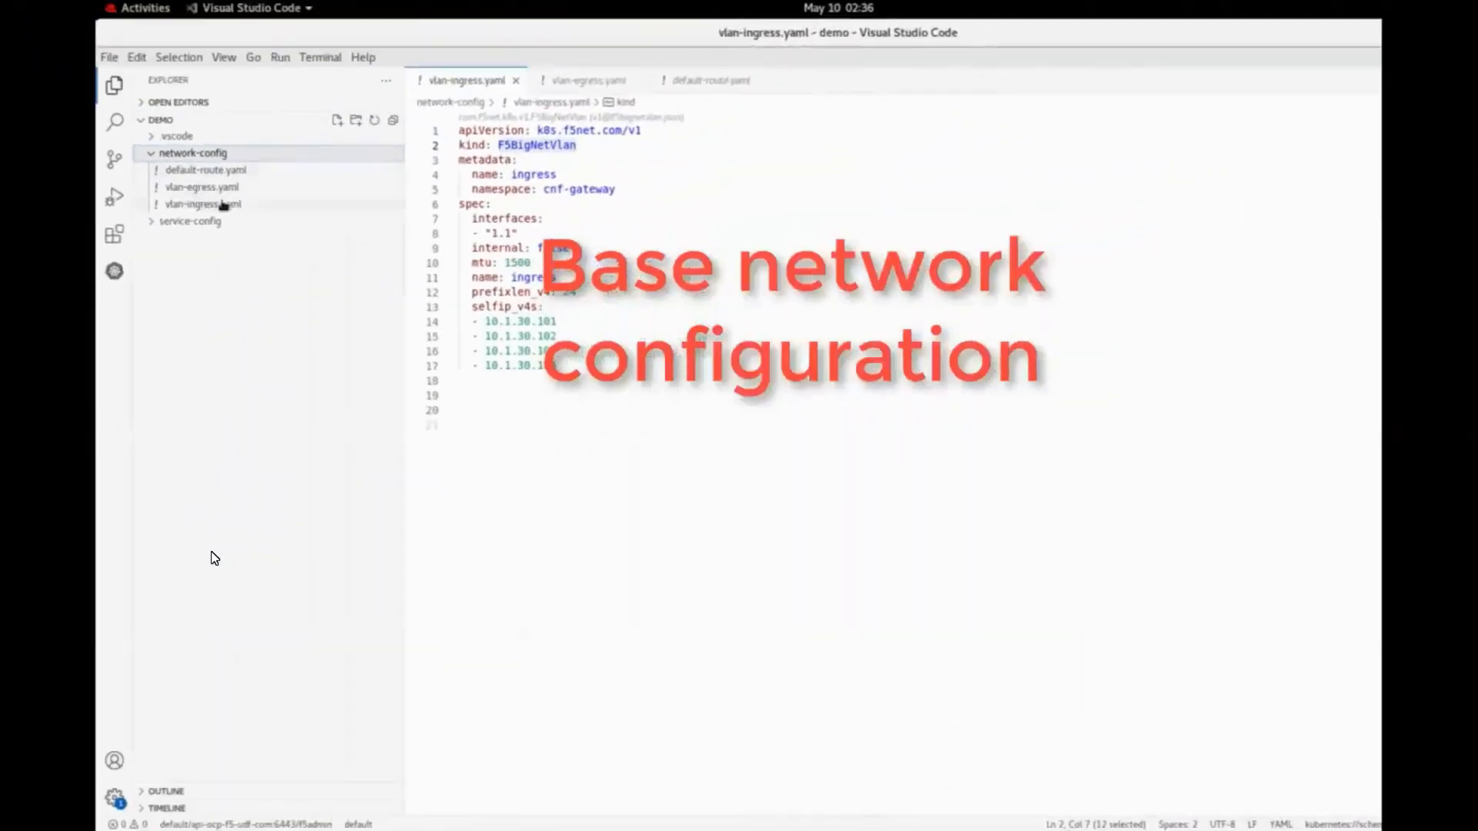
- Review vlan-ingress.yaml, vlan-egress.yaml and default-route.yaml from the Explorer
click(217, 204)
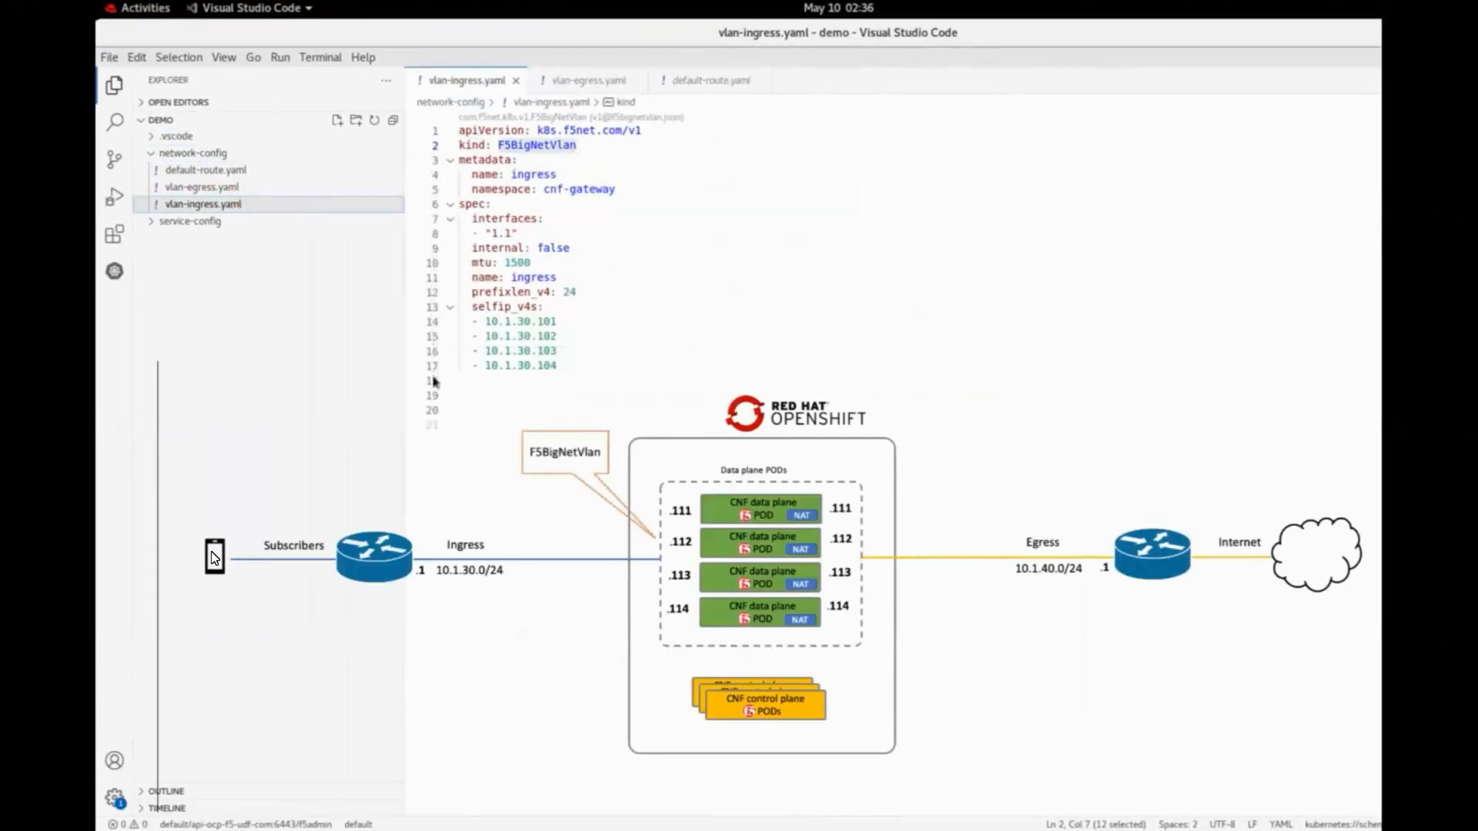
click(248, 187)
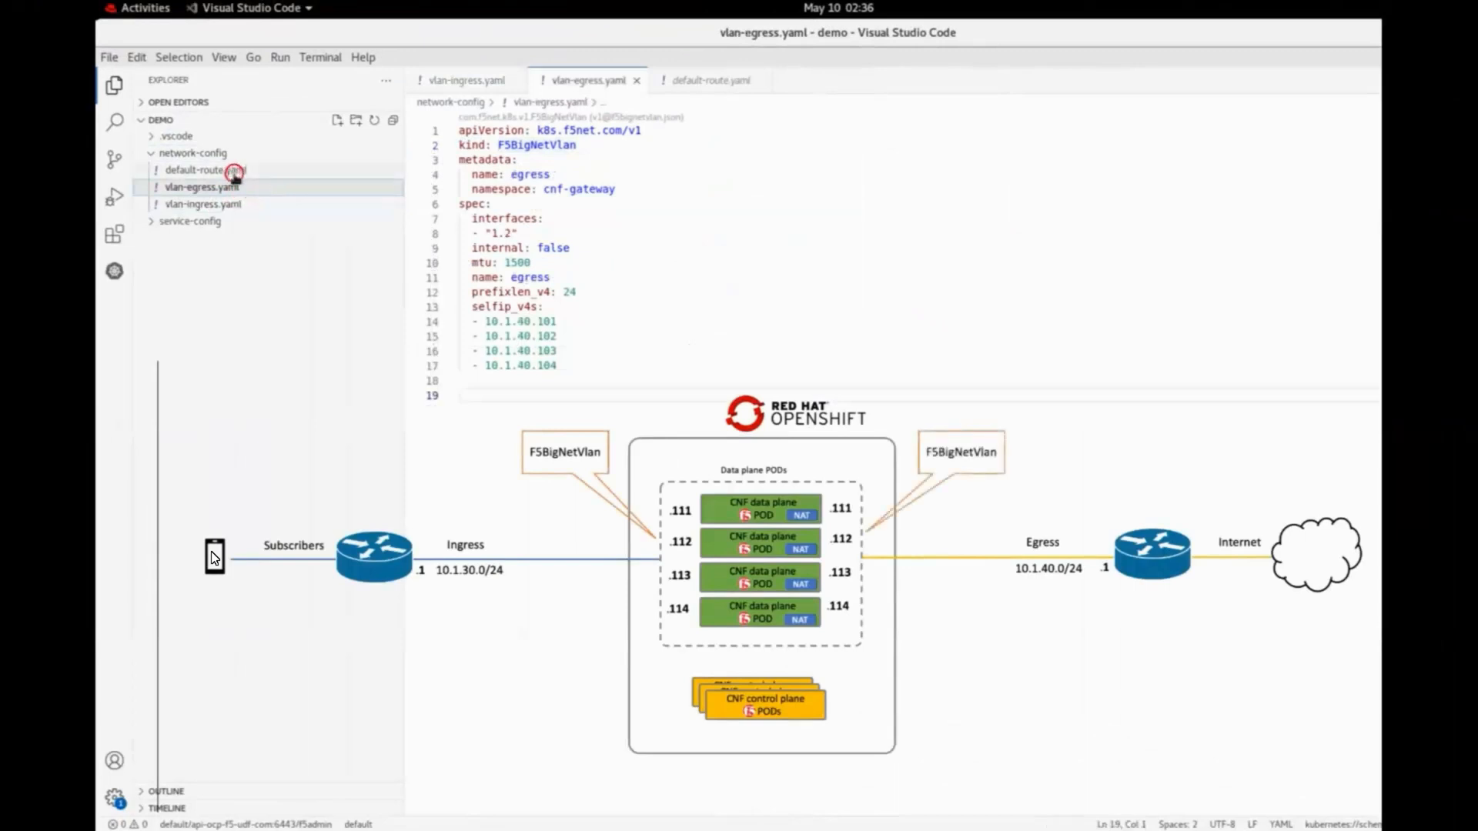
click(233, 174)
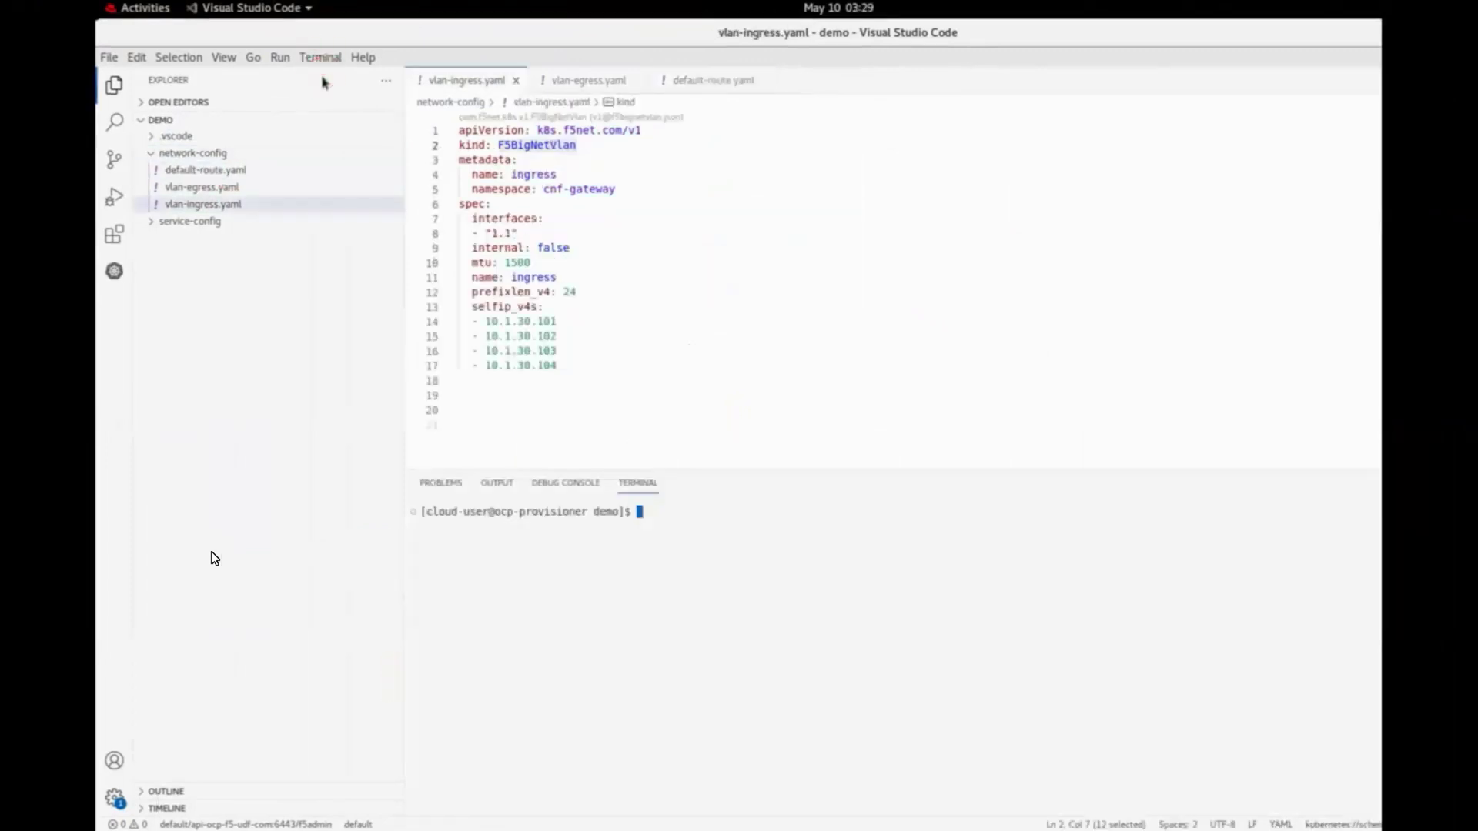
text(kubectl)
text( apply -f netw)
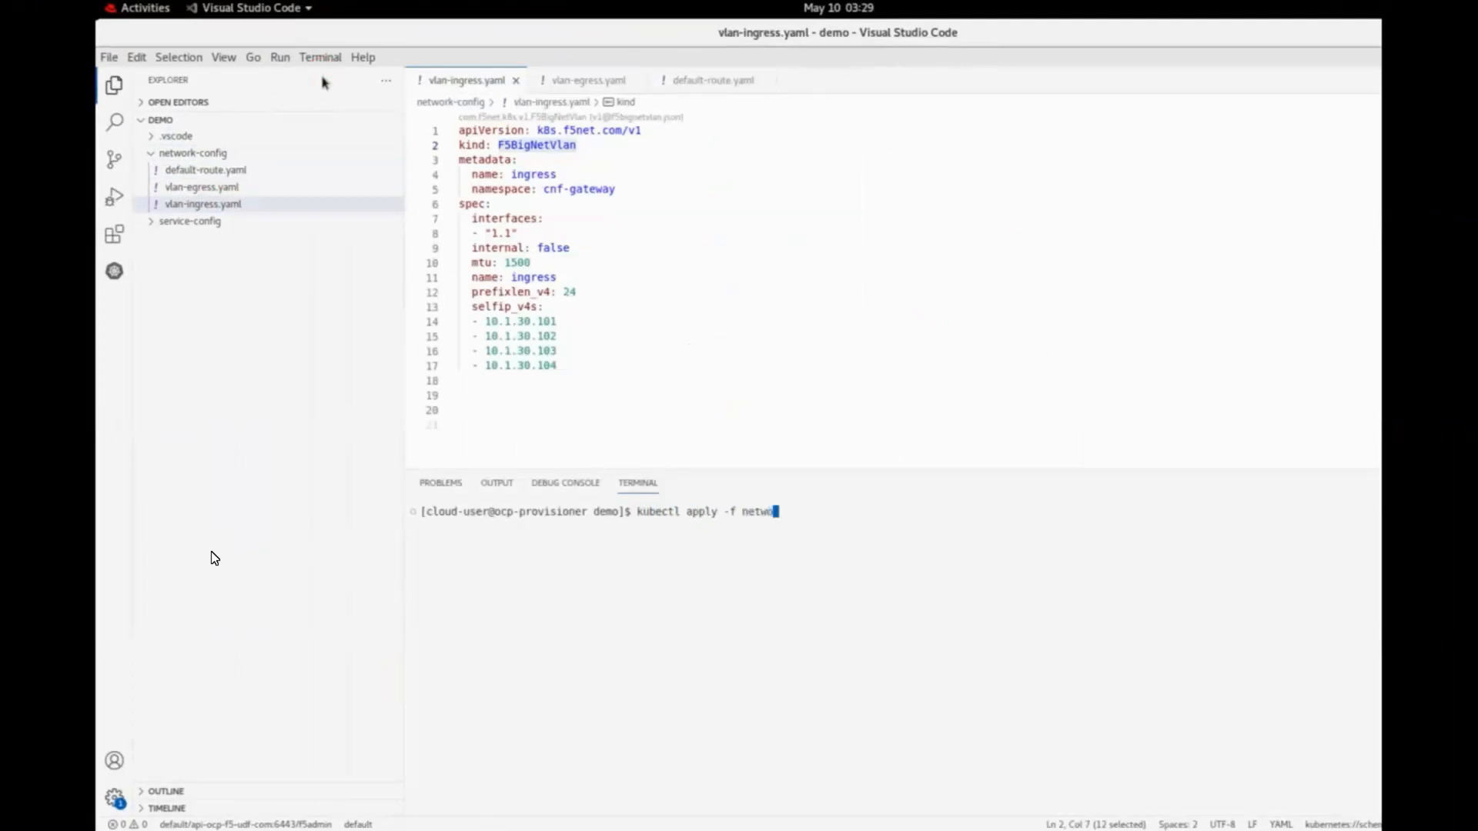
text(ork-config)
- Run 'kubectl apply -f network-config' and list f5-big-net-vlan resources in cnf-gateway
key(Return)
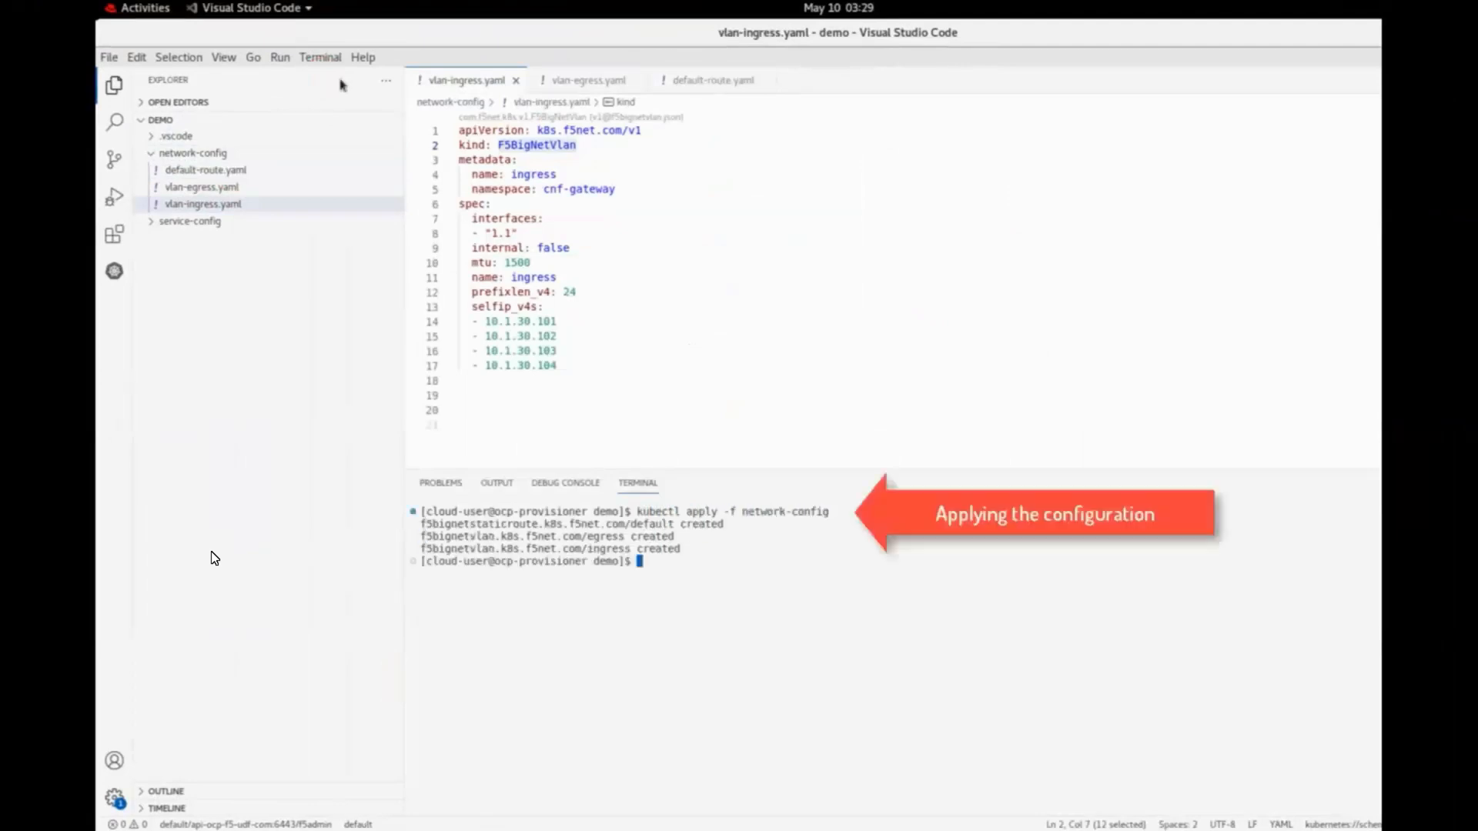
text(kubectl -n cnf-gateway )
text(get f5-big-net-vlan)
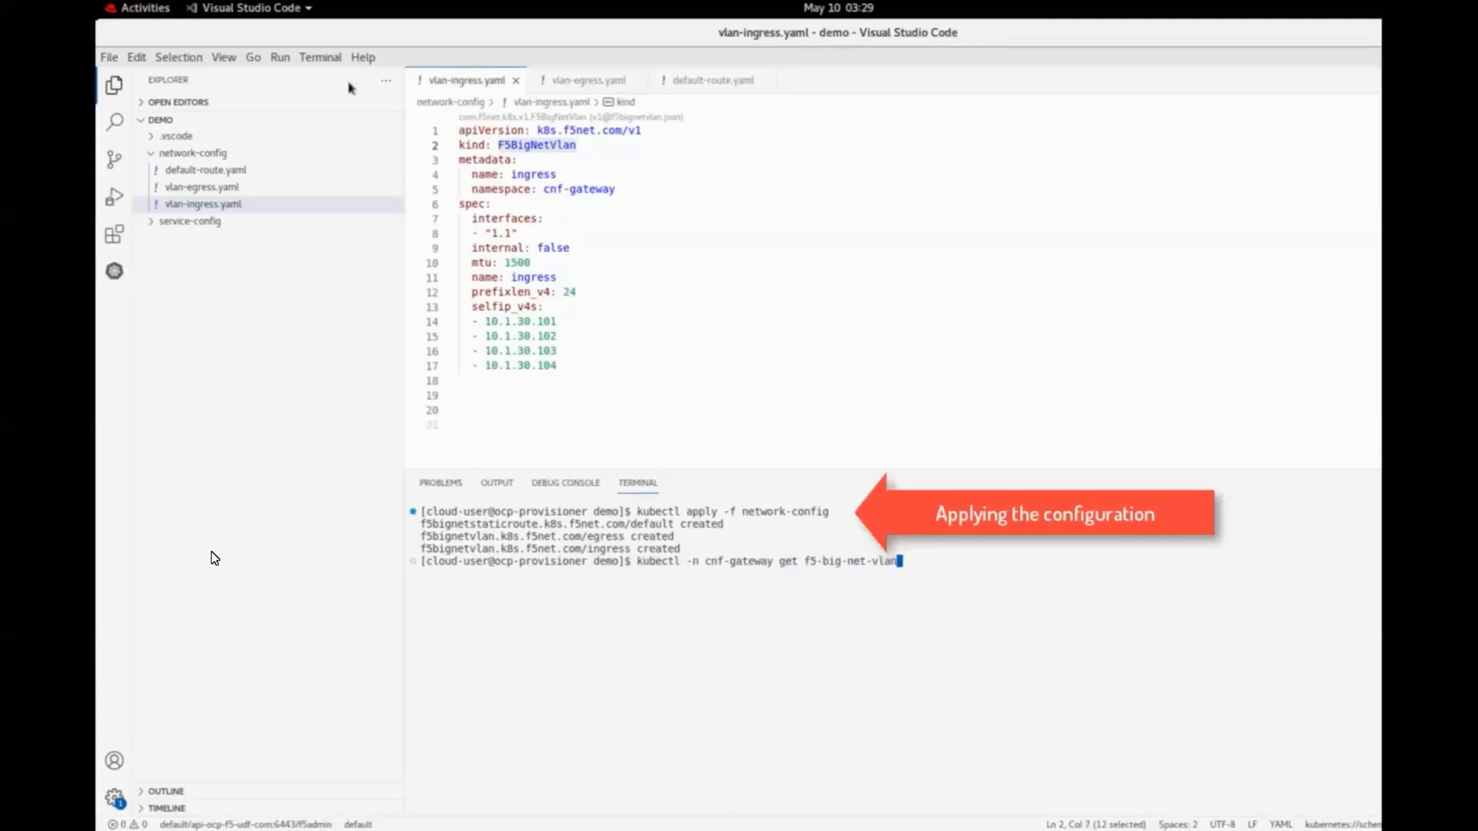
key(Return)
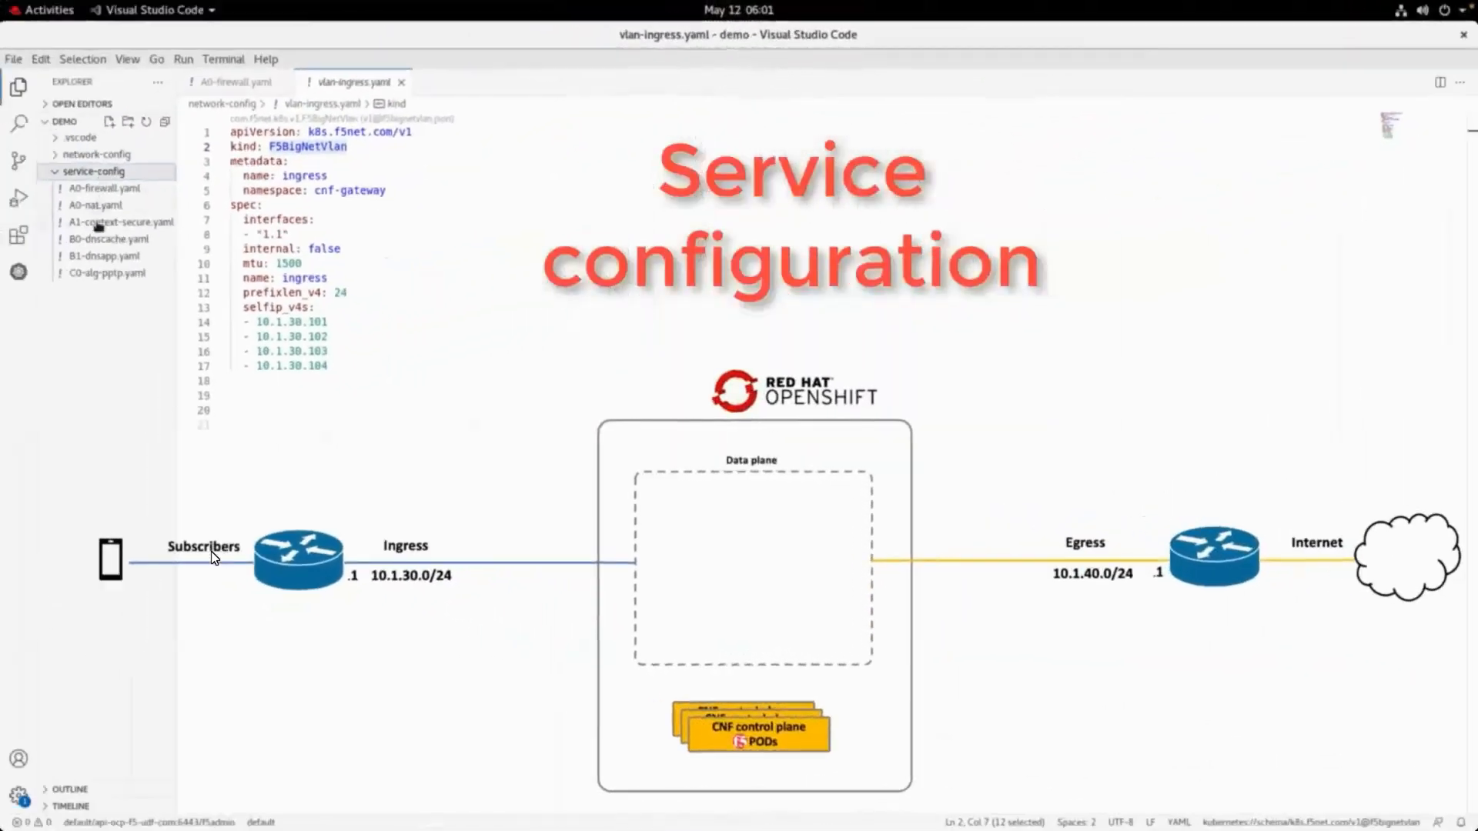
- Review A1-context-secure.yaml, A0-nat.yaml, A0-firewall.yaml and B1-dnsapp.yaml under service-config
click(95, 222)
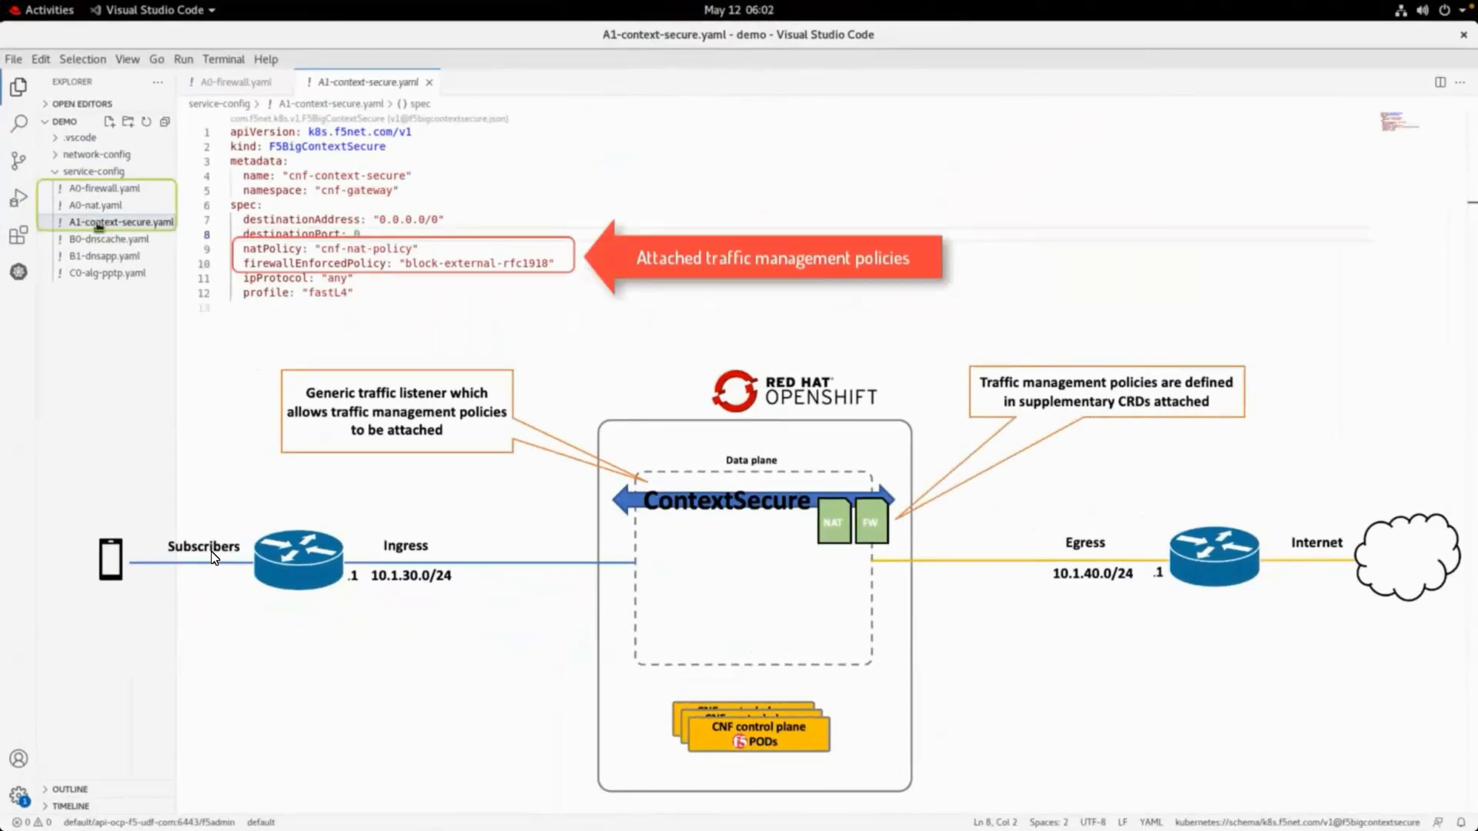
click(97, 206)
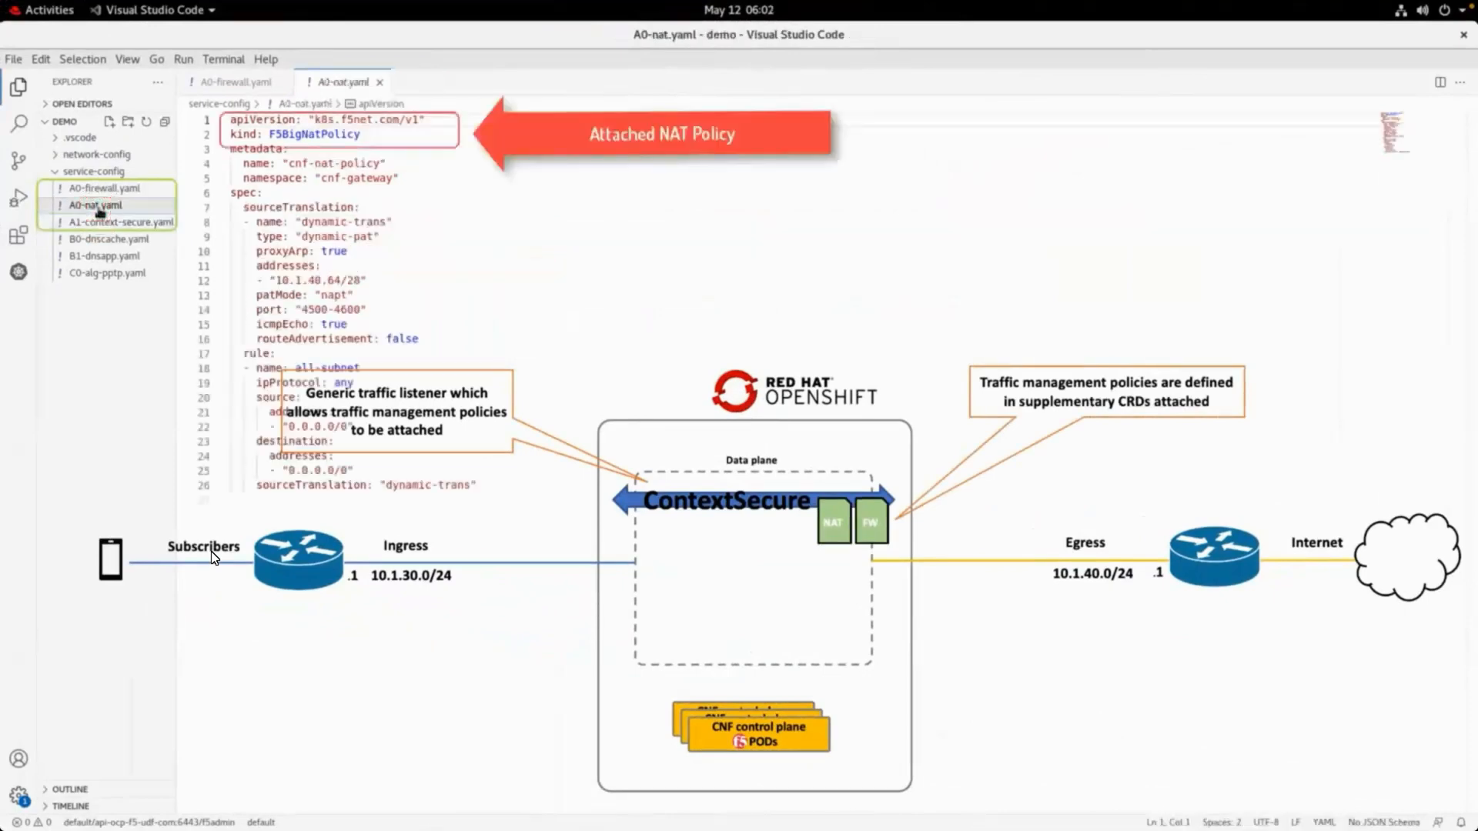
click(107, 191)
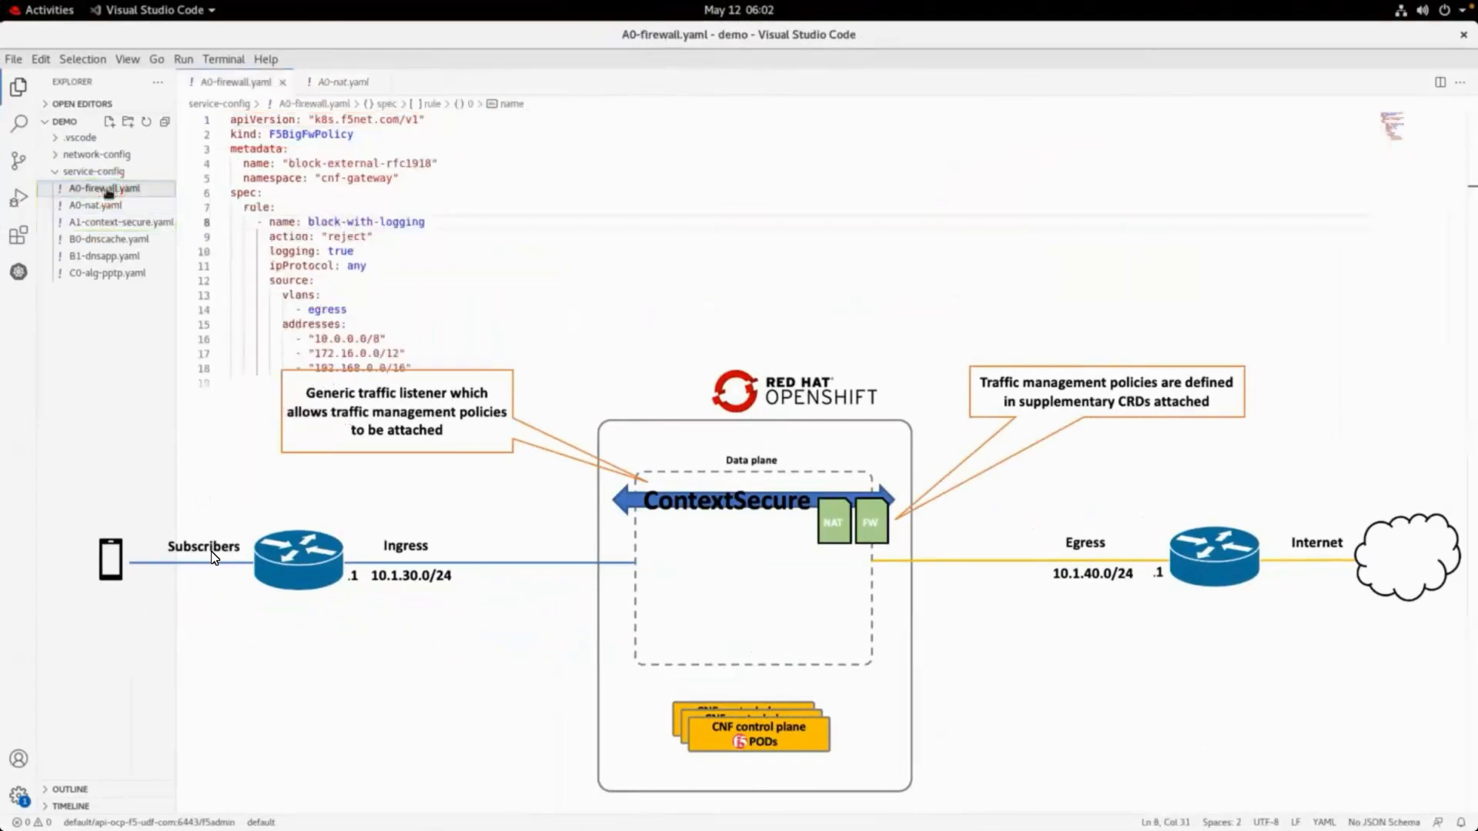
click(98, 256)
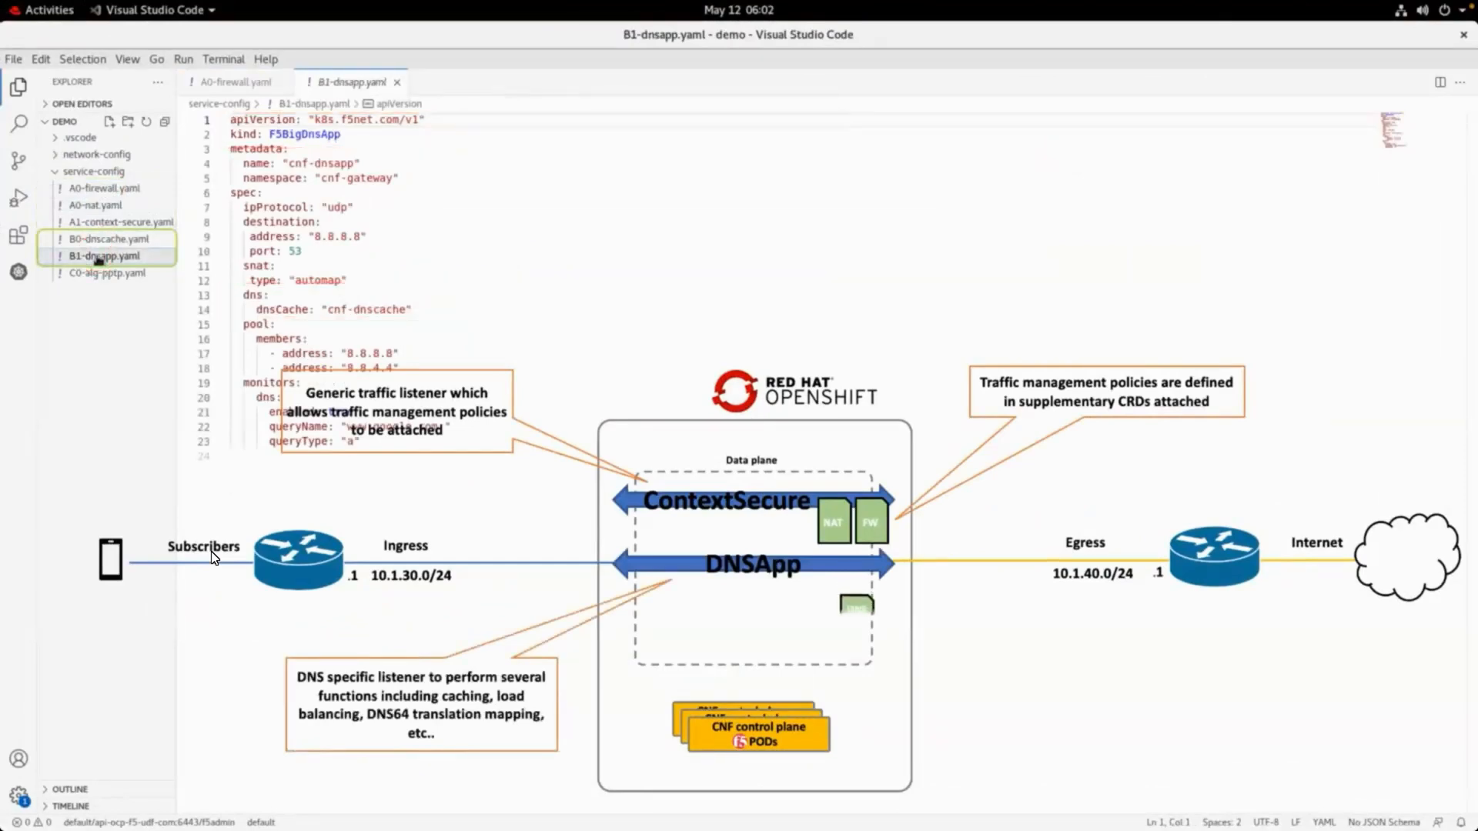
- Review B0-dnscache.yaml and C0-alg-pptp.yaml
click(95, 237)
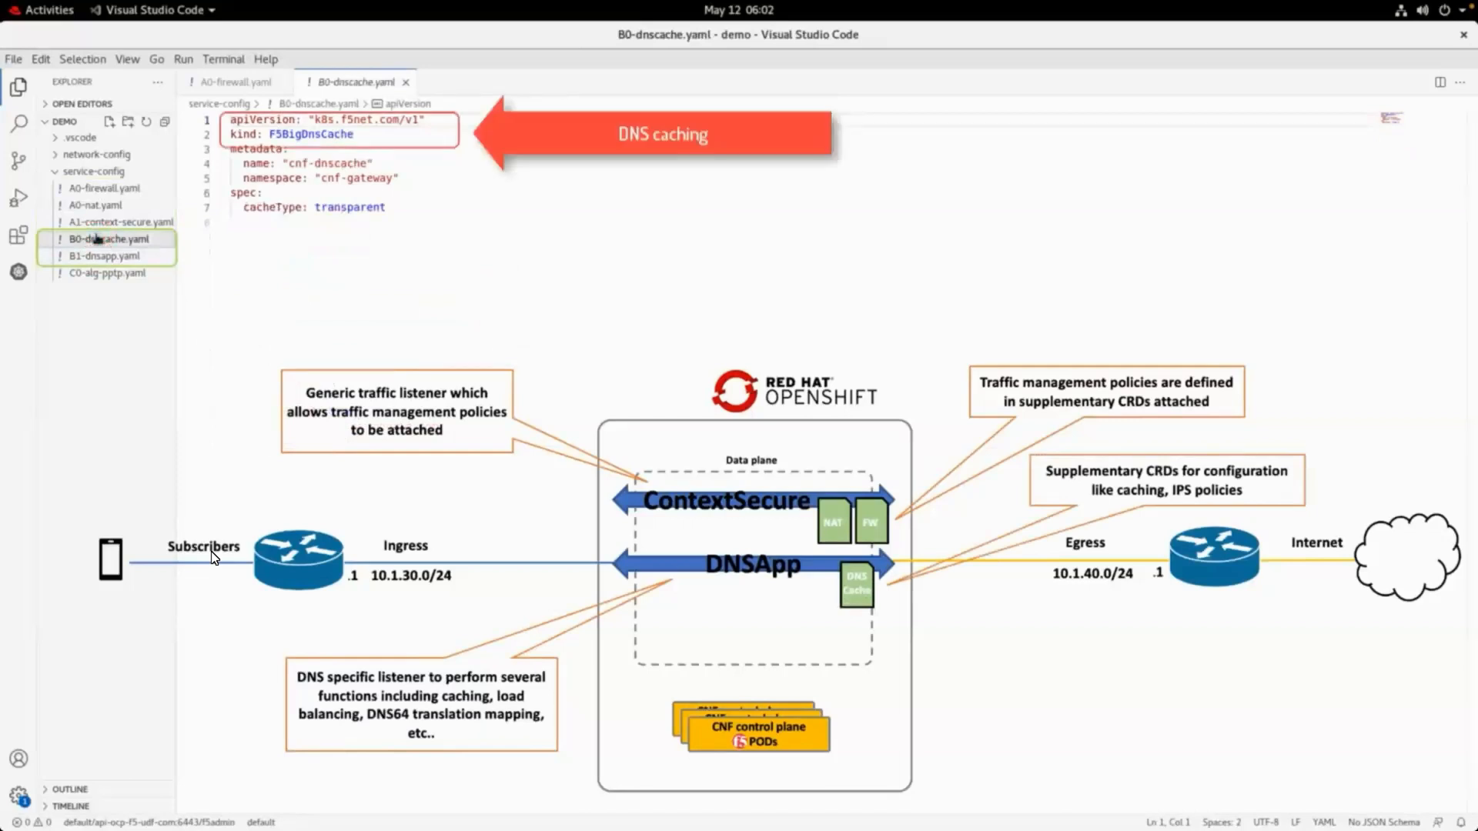
click(96, 275)
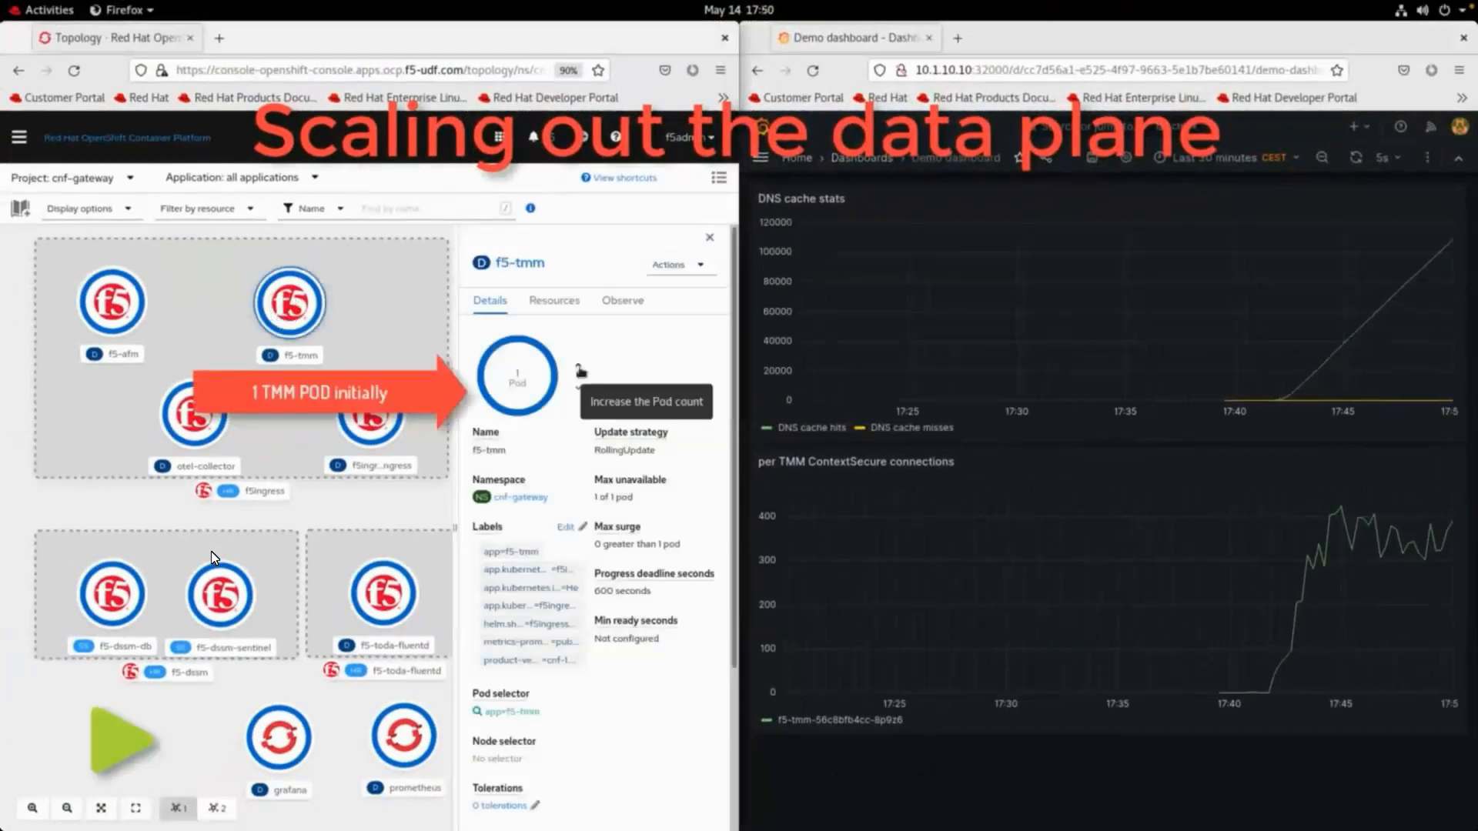
- Raise the f5-tmm deployment's pod count from 1 to 4 in the Topology details panel
click(579, 370)
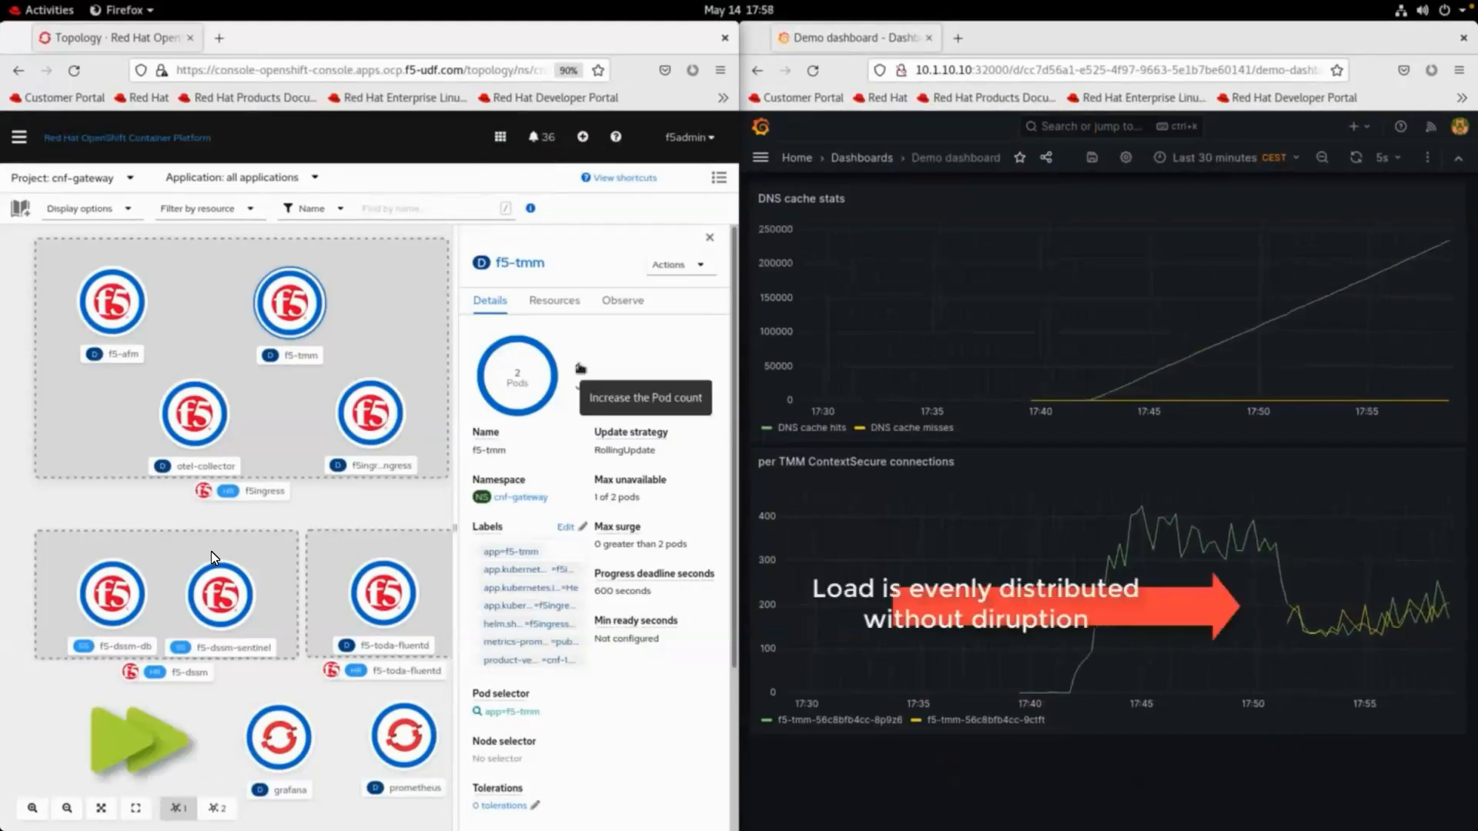
click(579, 367)
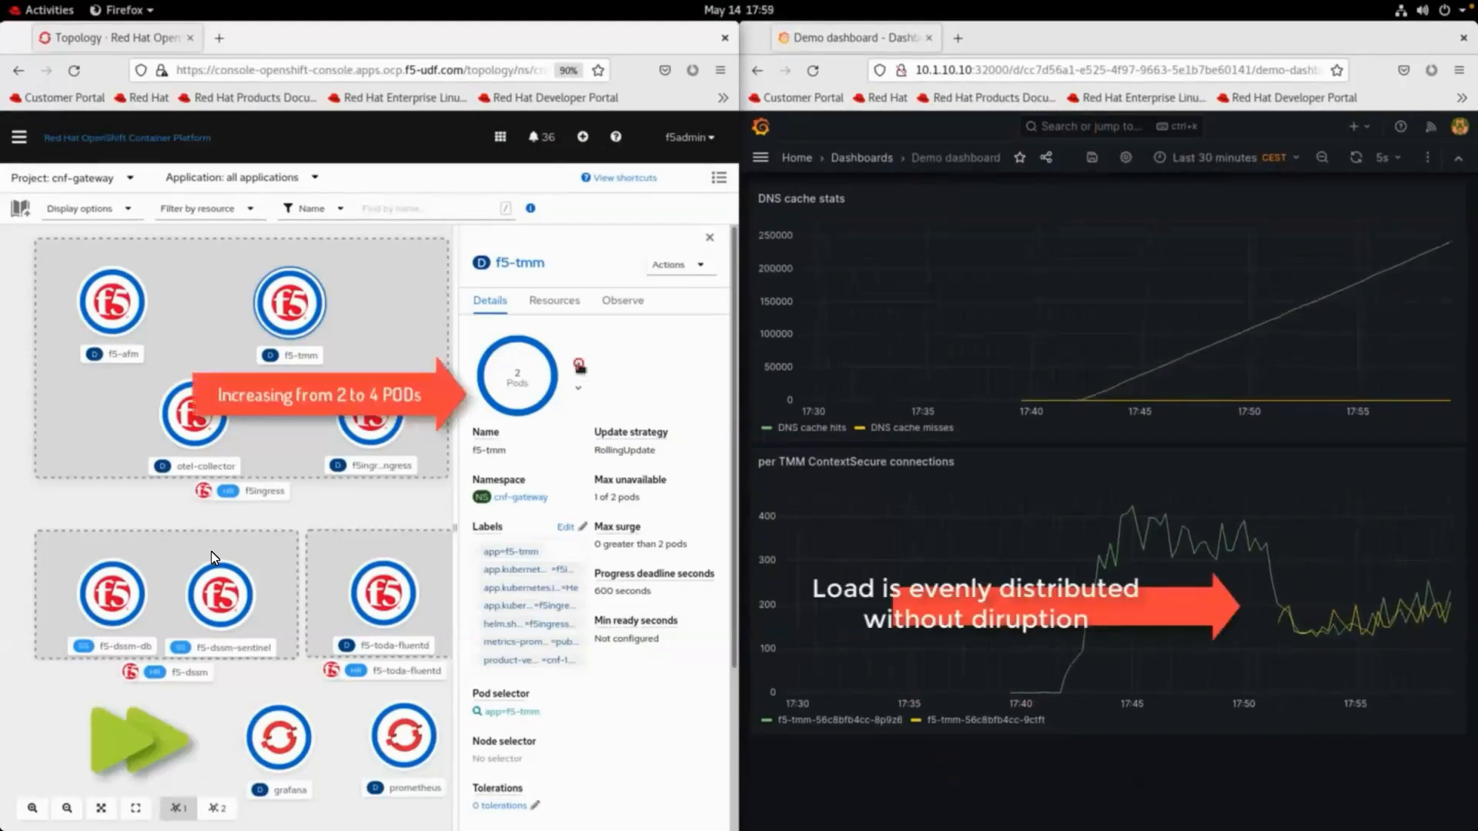
click(580, 366)
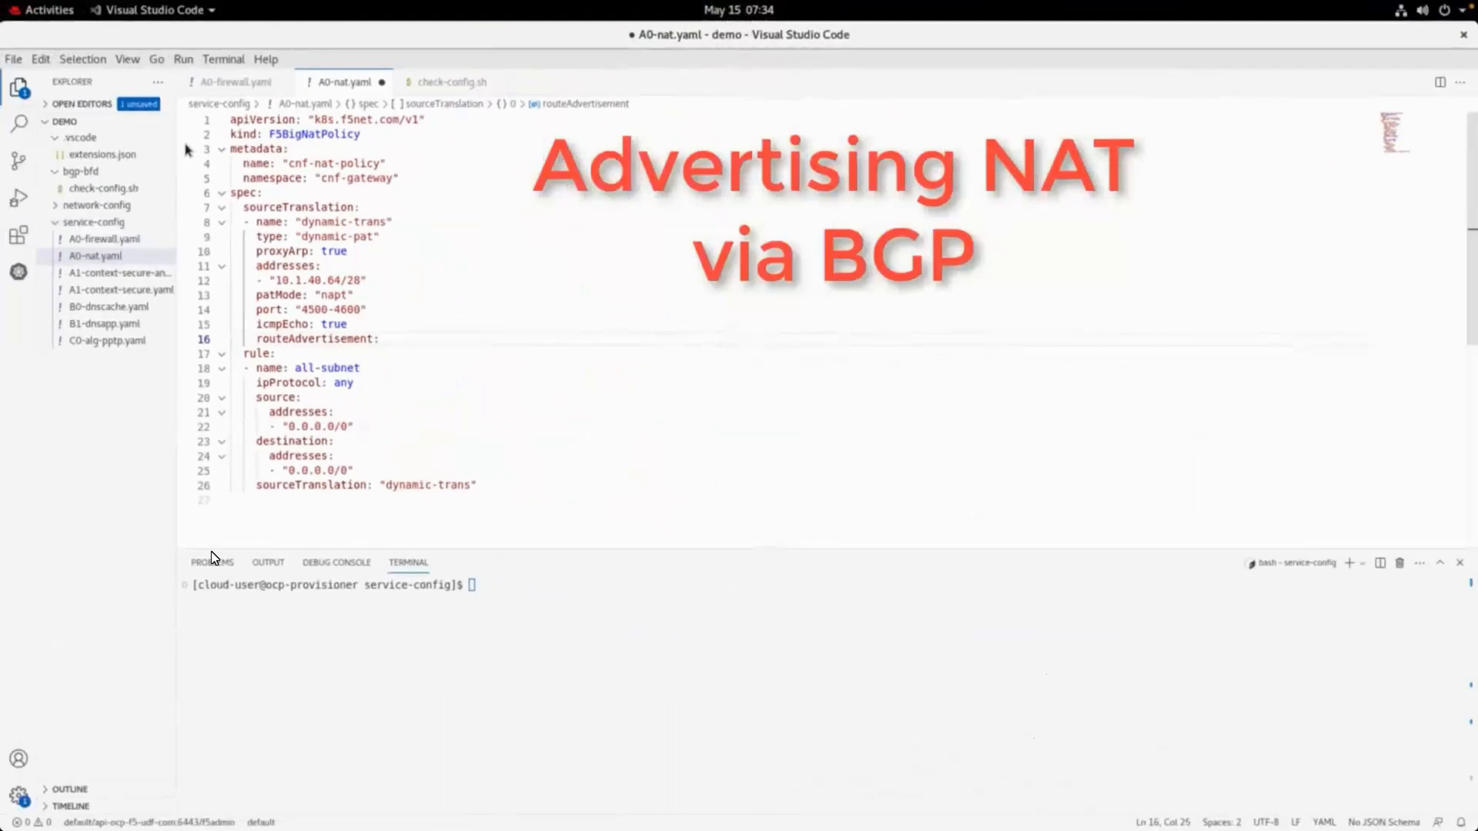
text(true)
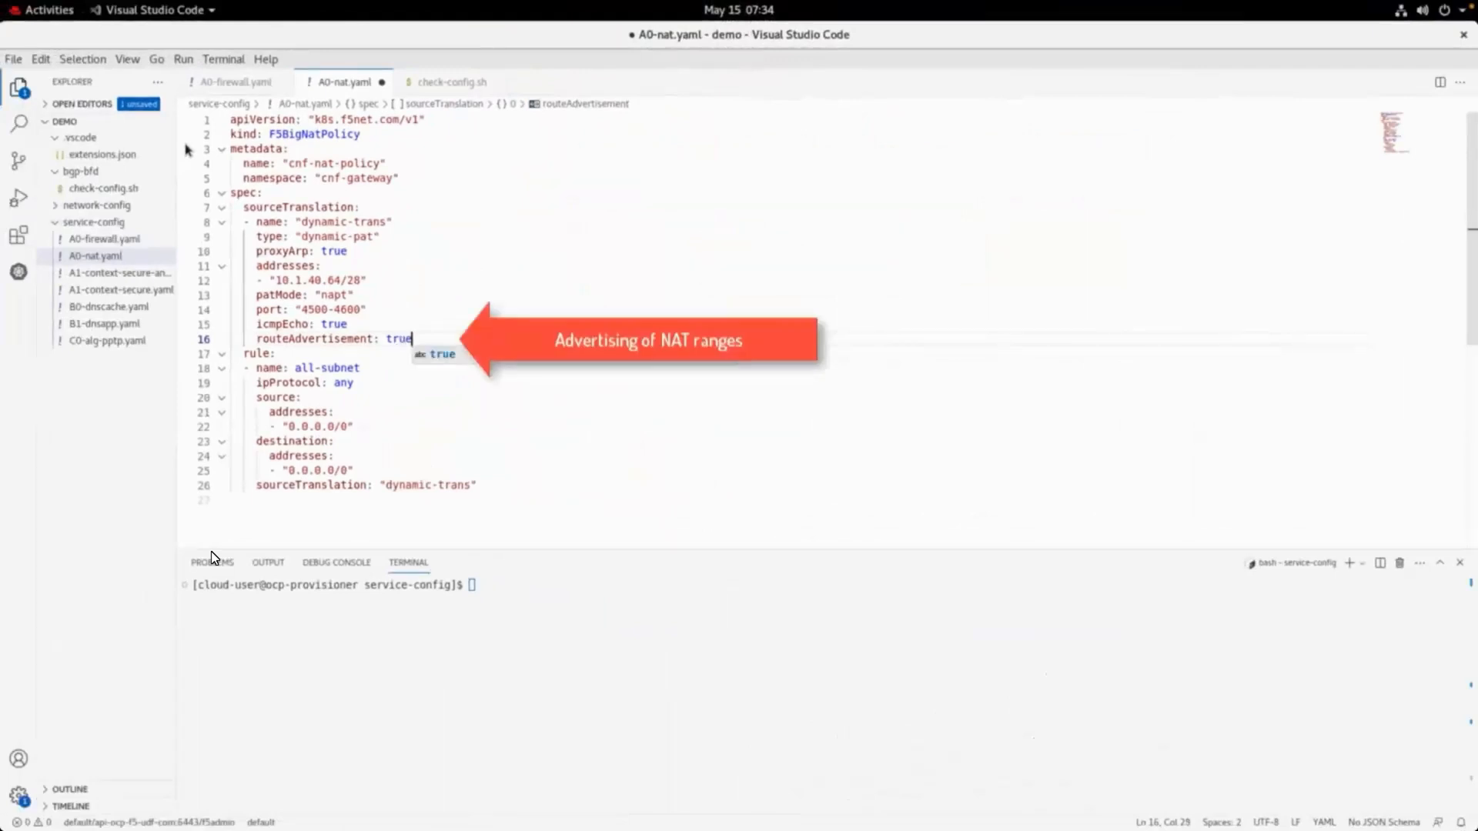
- Set routeAdvertisement: true in A0-nat.yaml, save, and run 'oc apply -f A0-nat.yaml'
click(423, 338)
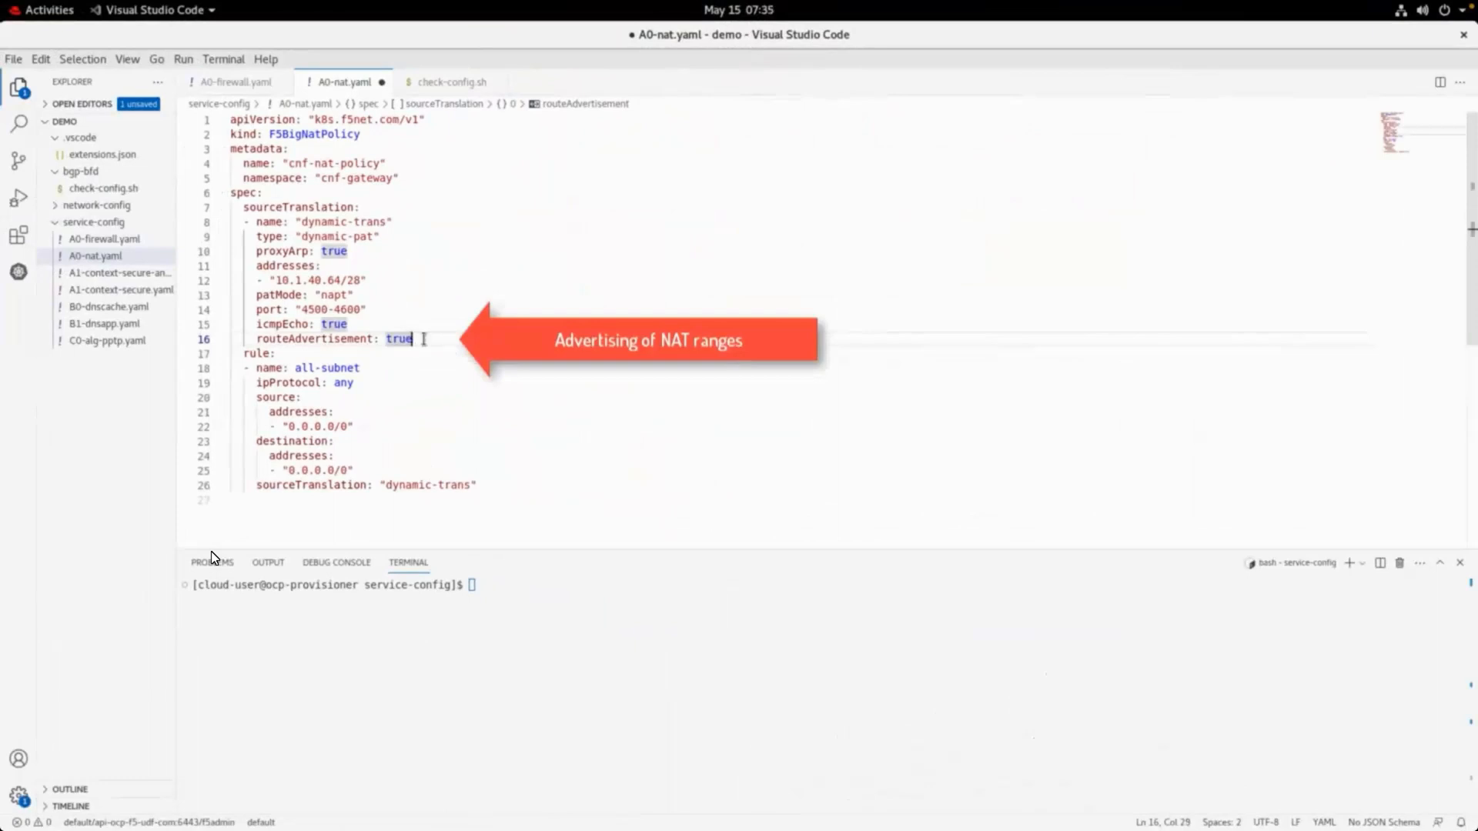
key(ctrl+s)
click(511, 597)
text(c apply )
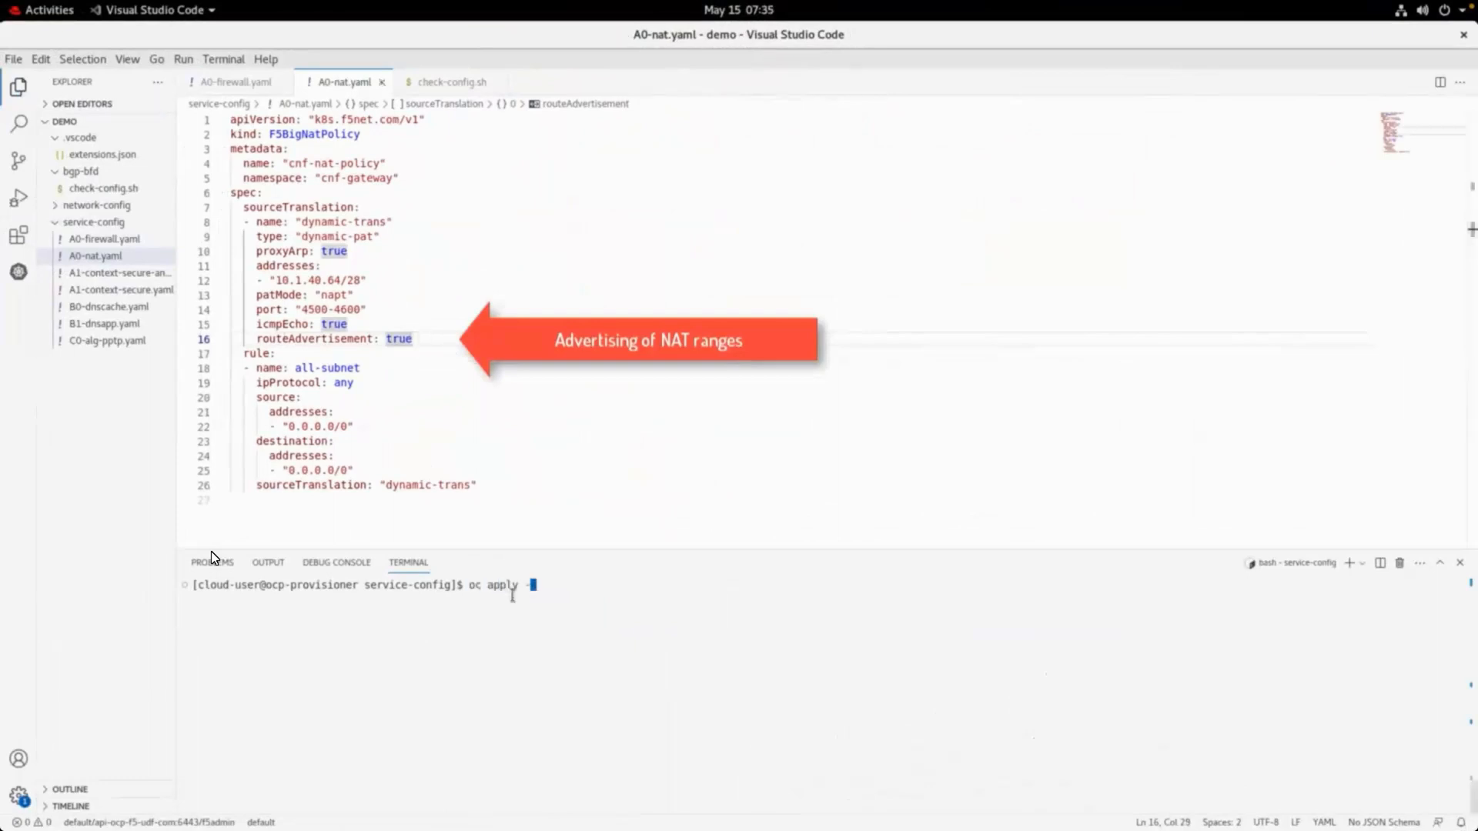
text(-f A0-nat.yaml)
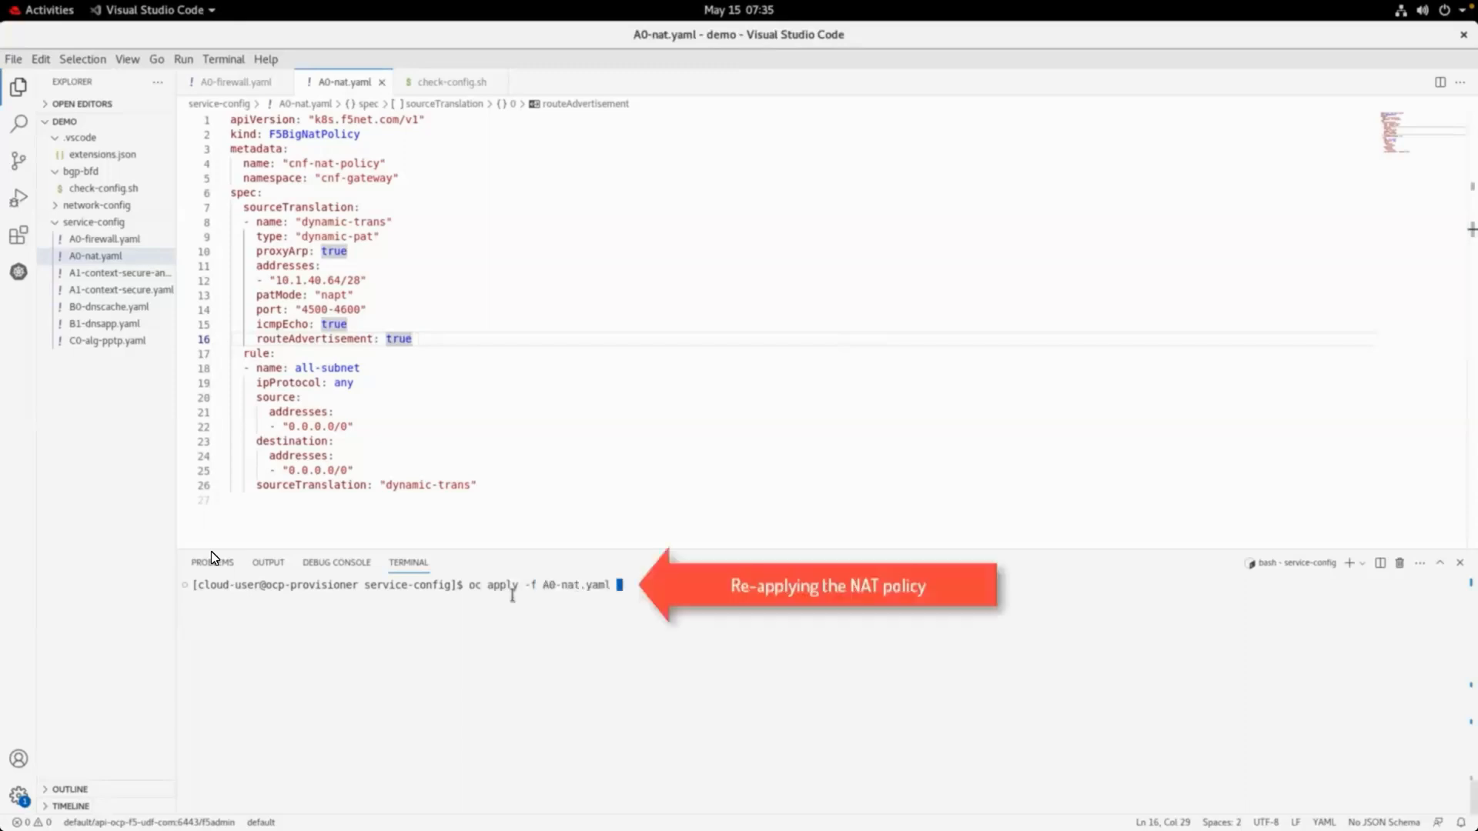
key(Return)
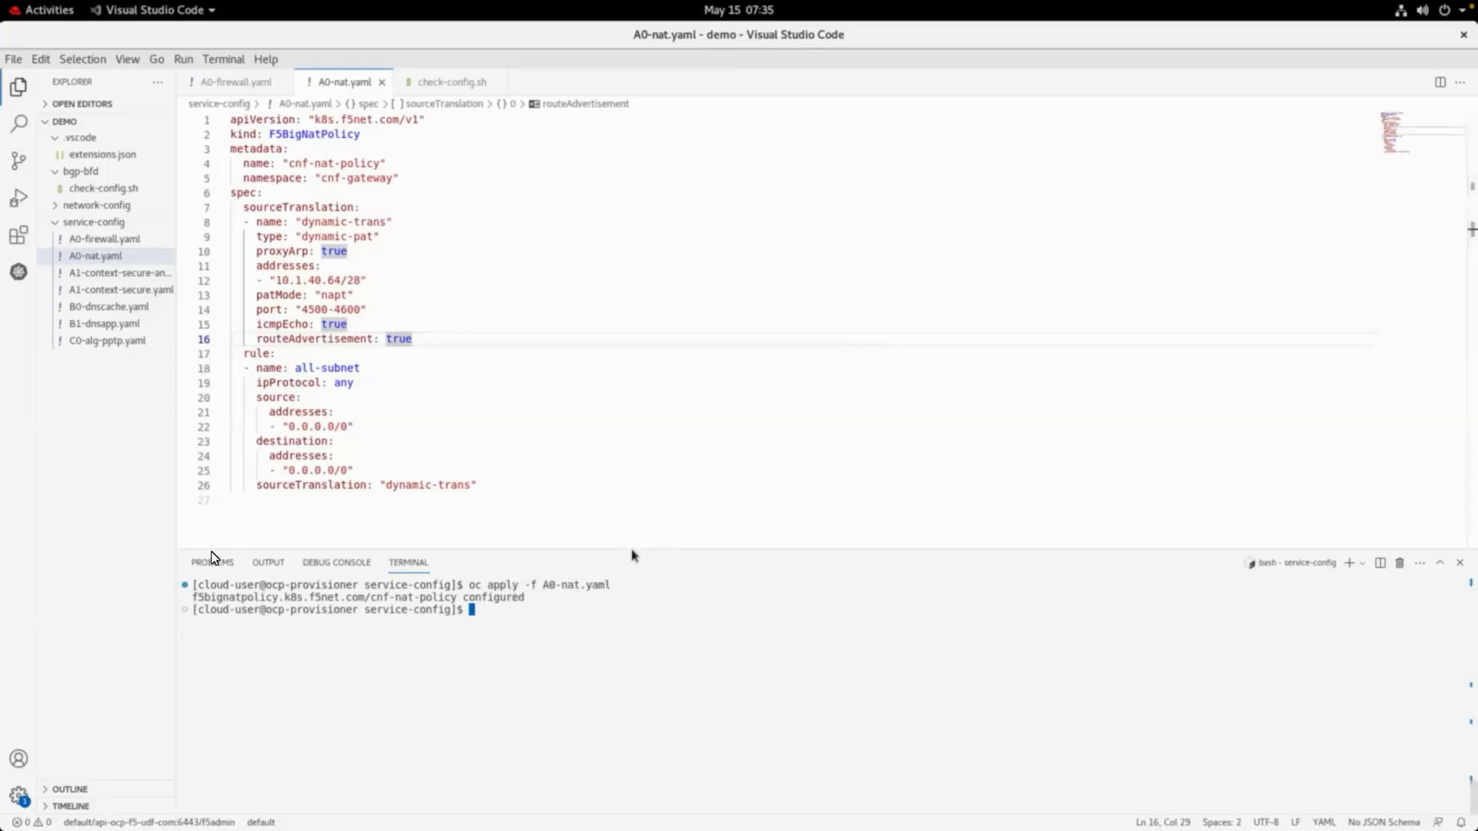
drag(631, 551, 654, 333)
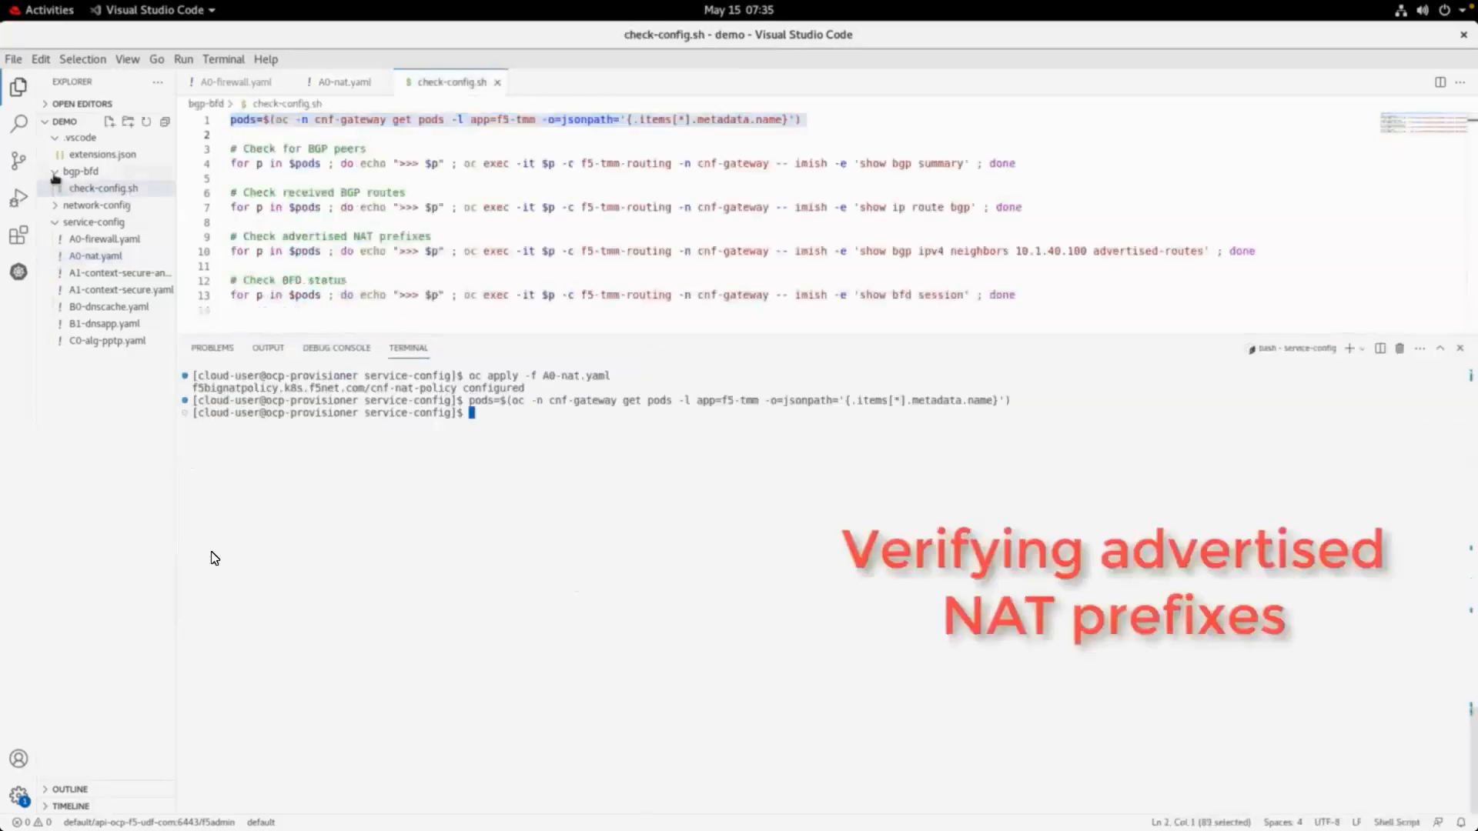
- Run the TMM pod-list line of check-config.sh and select the advertised NAT prefixes check
key(ctrl+Return)
triple_click(346, 251)
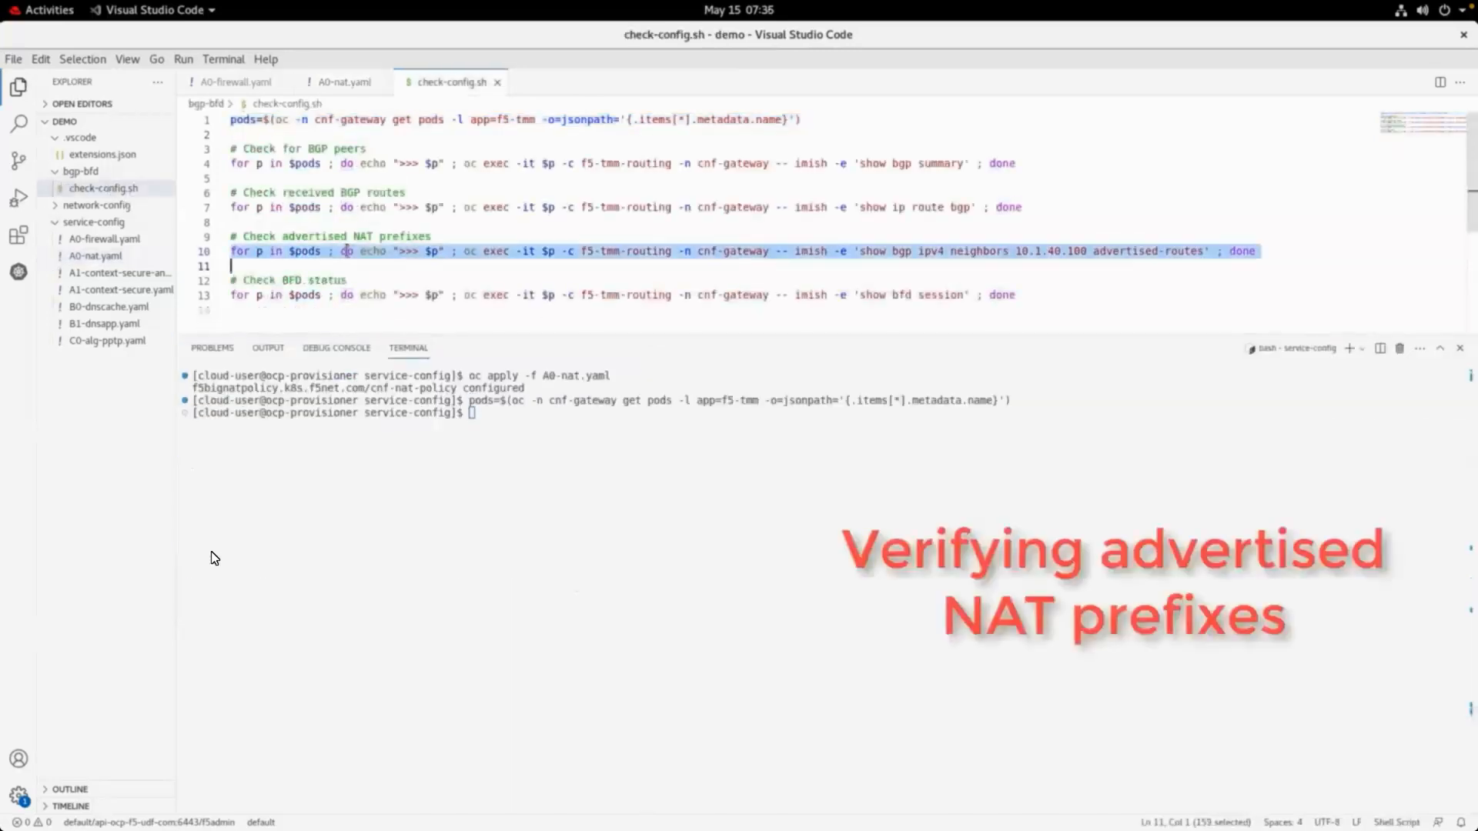